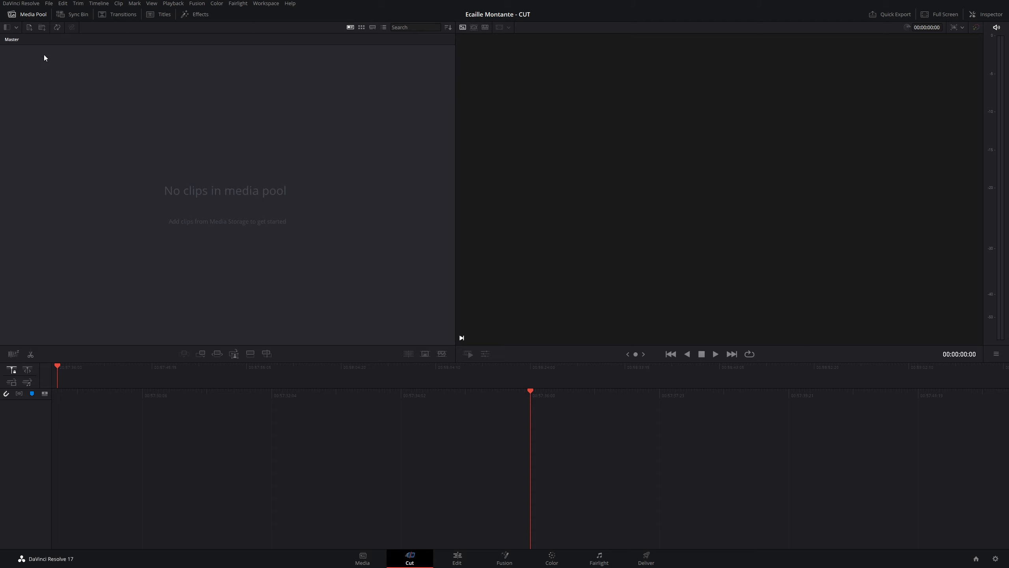
Step: Import the Ecaille_Montante .mov file from the Ecaille Montante folder into the Master bin
click(30, 27)
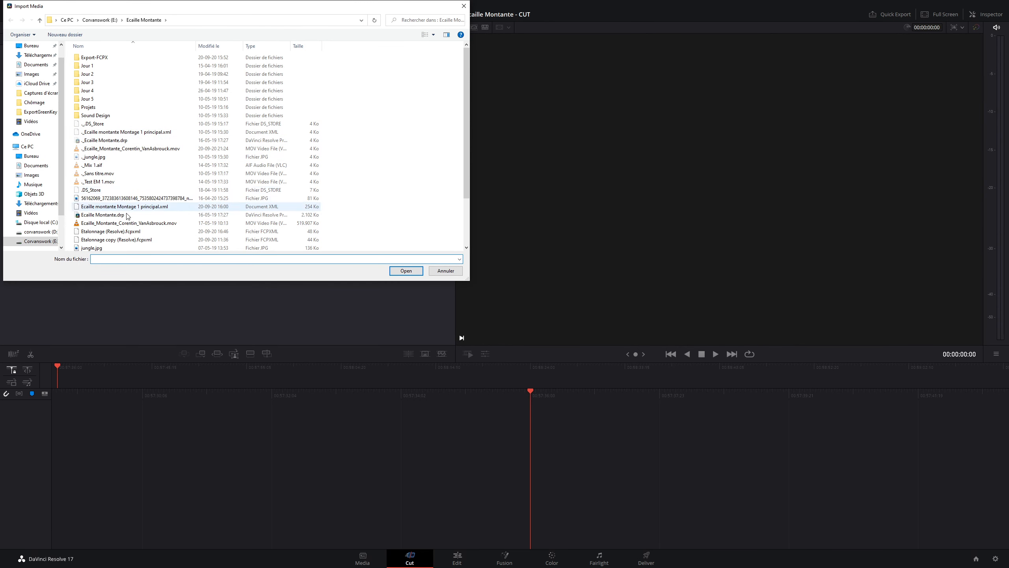
click(136, 223)
click(410, 274)
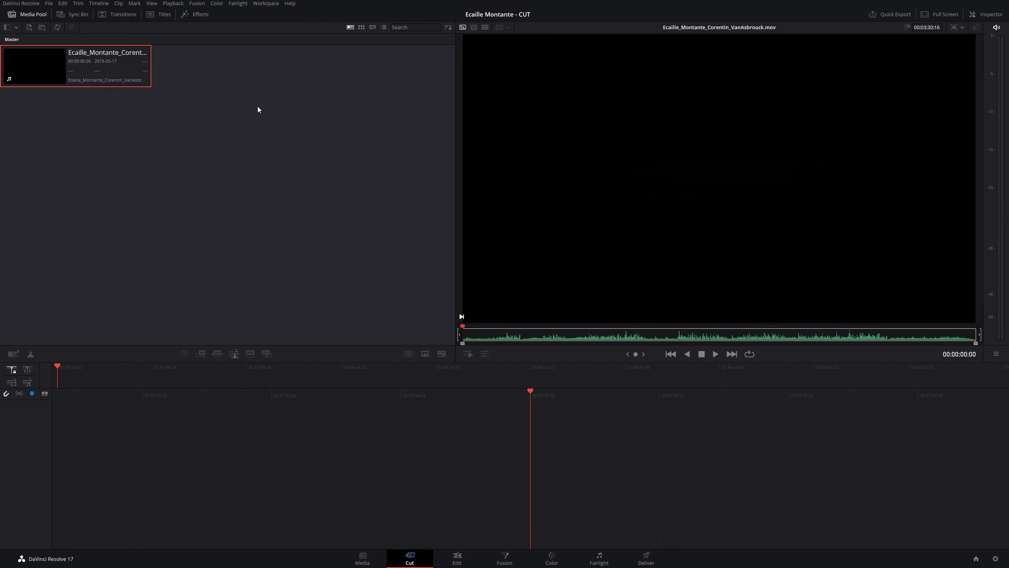
Step: Import the whole Ecaille Montante folder from the Corvanswork (E:) drive with its subfolders as bins
click(38, 27)
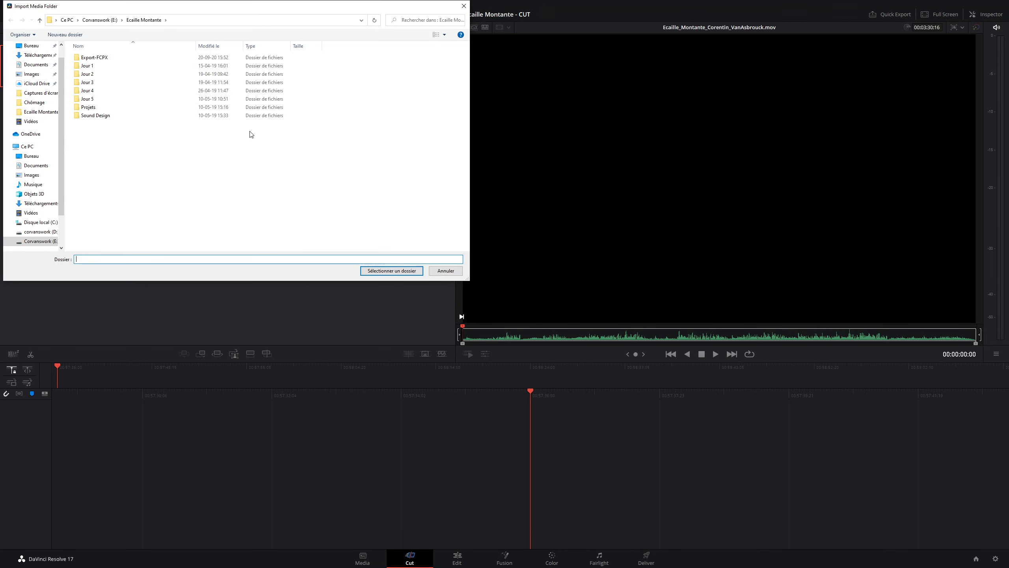
click(104, 20)
click(139, 173)
click(405, 274)
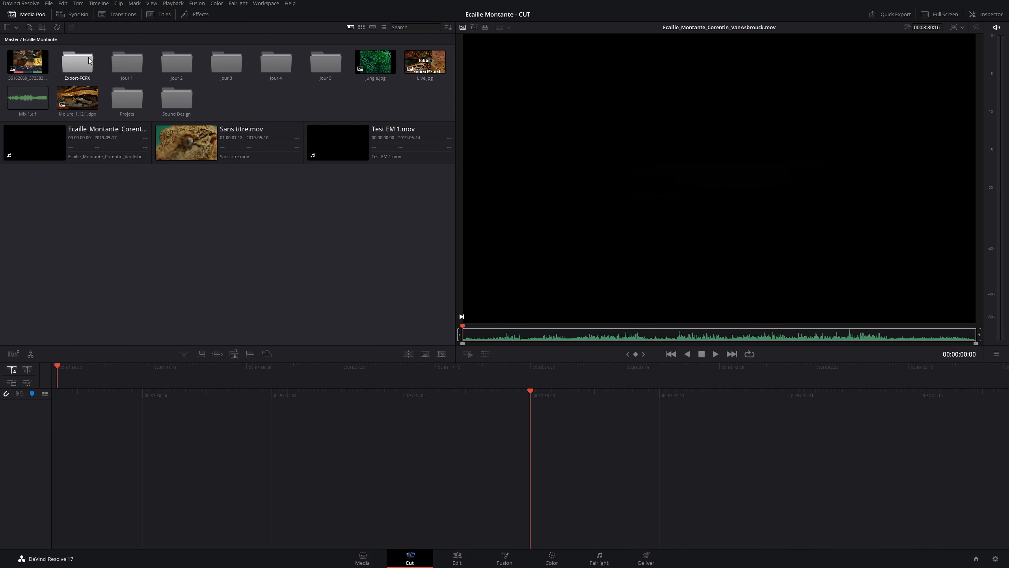
Step: Look through the Jour 1 bin, go up to the Master bin and reopen the Ecaille Montante bin
double_click(120, 65)
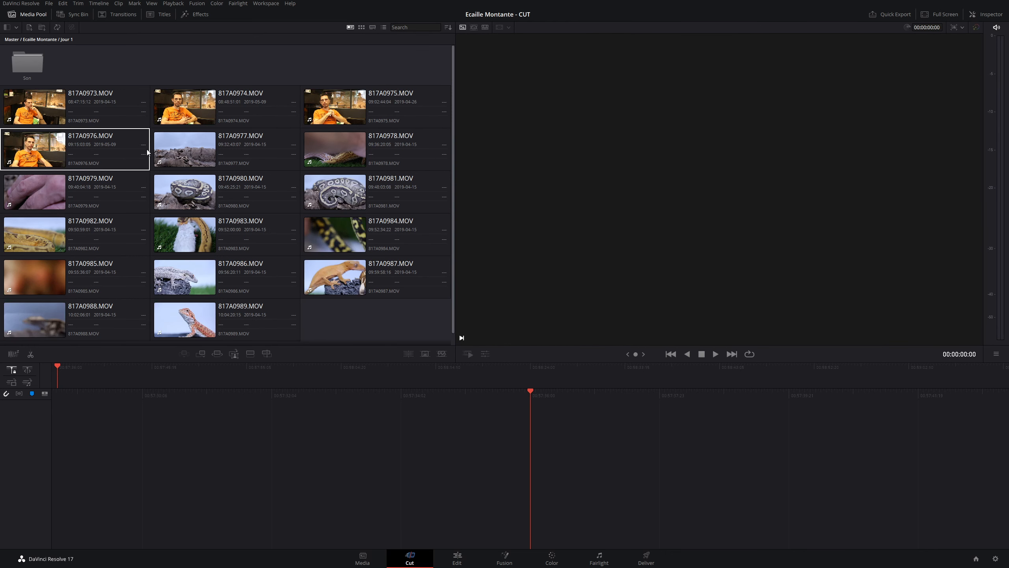
scroll(145, 147, down, 1)
scroll(135, 200, up, 1)
click(35, 40)
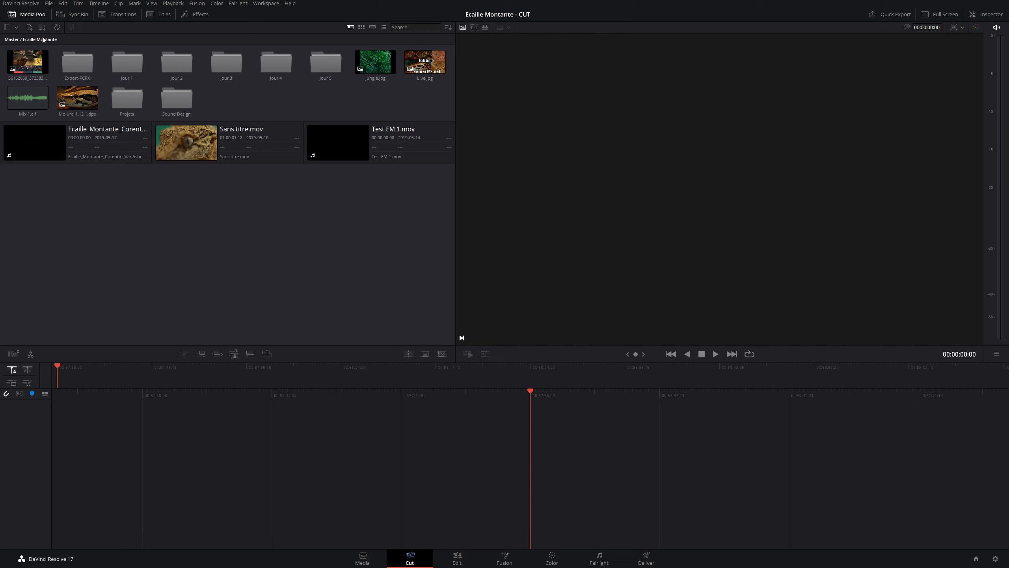
click(12, 39)
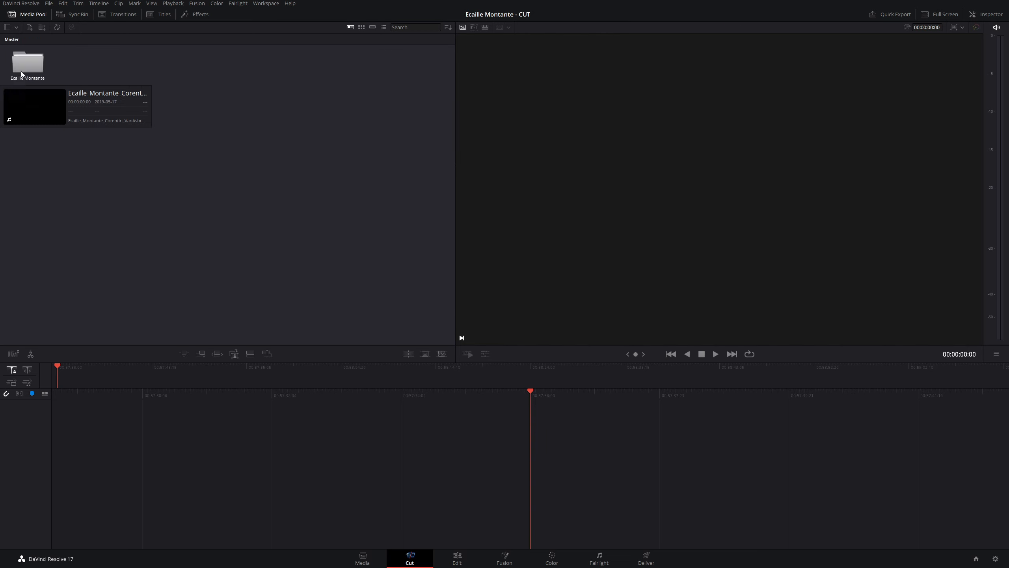
double_click(28, 62)
Step: Check the imported bin structure on the Media page and return to the Cut page
click(376, 136)
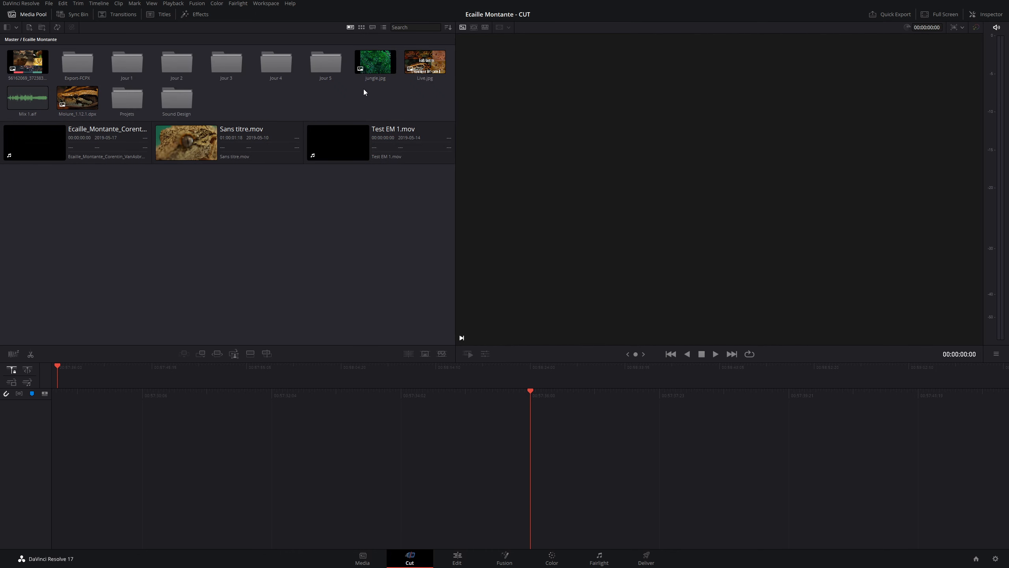
key(shift+2)
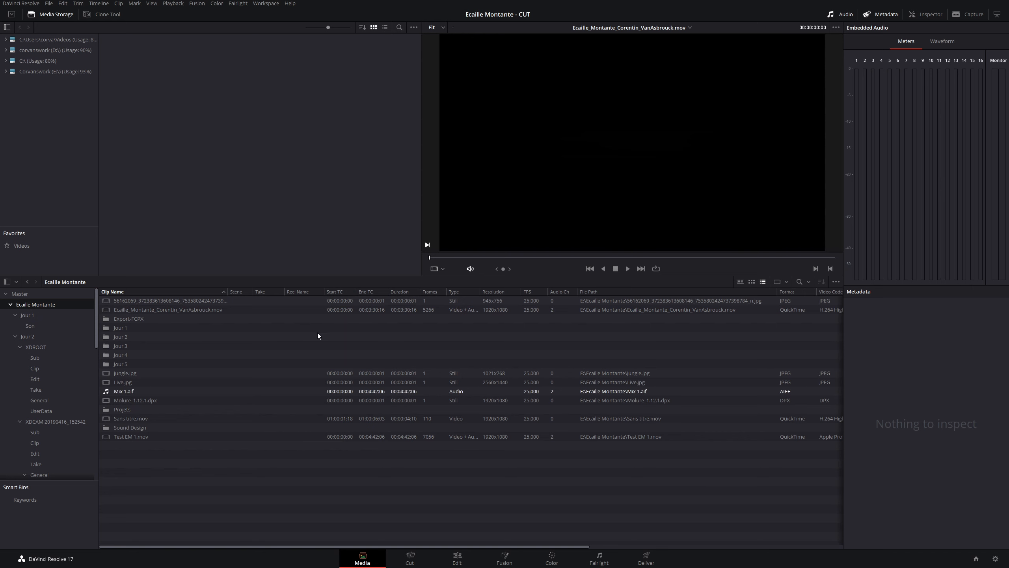
click(410, 558)
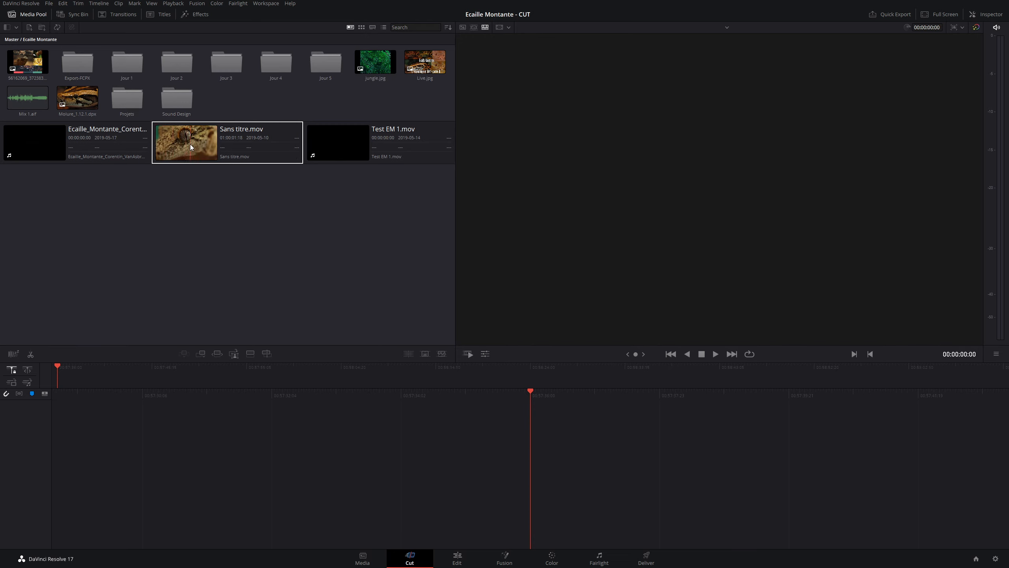
Step: Compare the media pool's thumbnail, list and strip views, and preview Molure_1.12.1.dpx in the source clip viewer
click(361, 27)
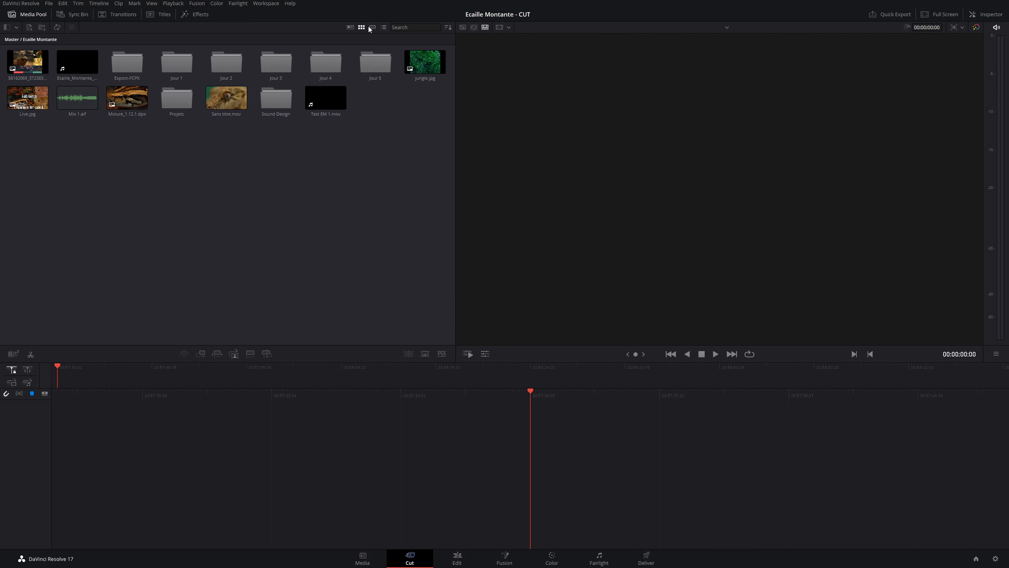
click(383, 27)
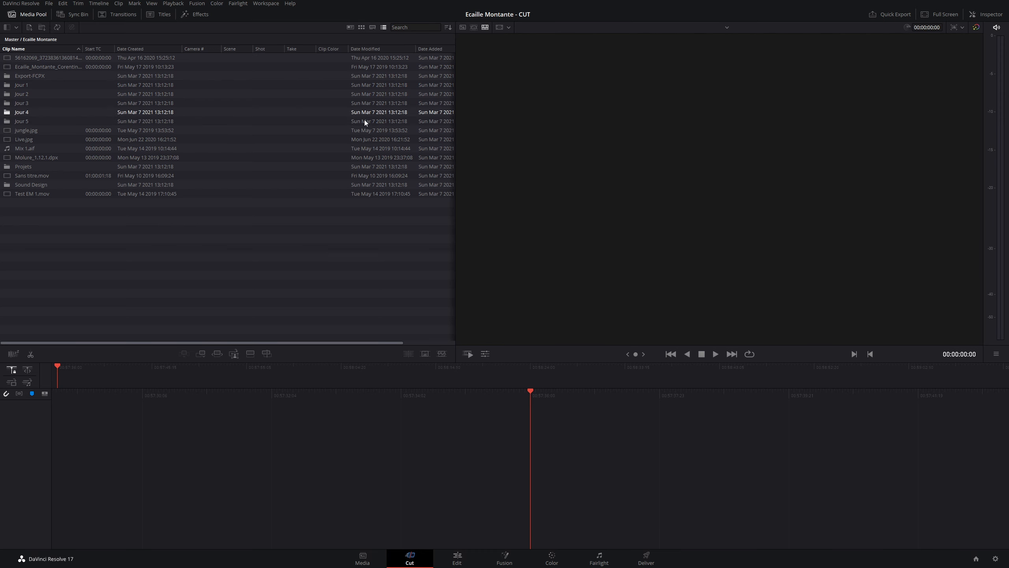
click(372, 28)
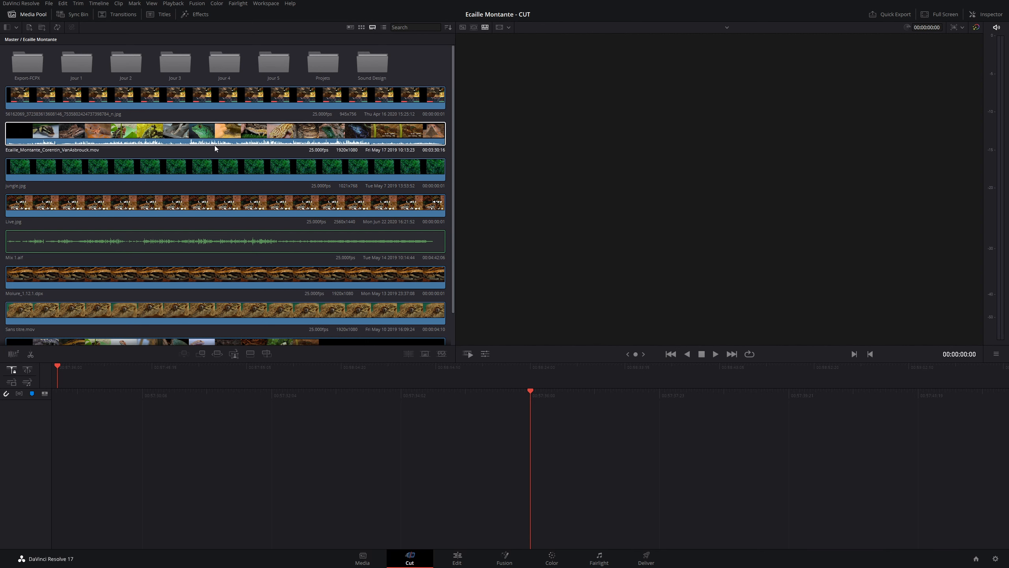
click(172, 161)
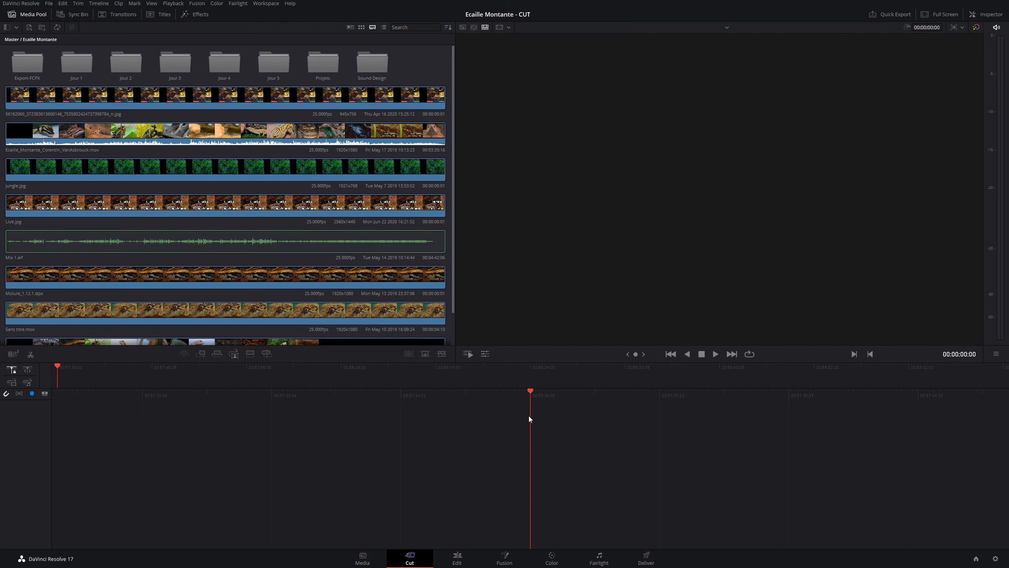
click(462, 27)
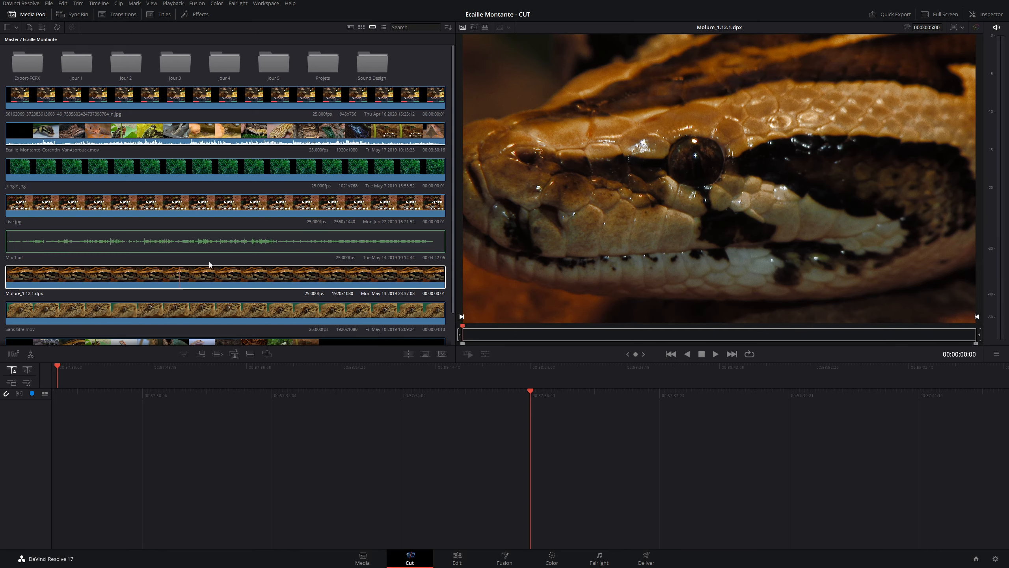
Step: Restore the metadata view of the media pool inside the Jour 4 bin and return to the Ecaille Montante bin
double_click(224, 60)
click(352, 28)
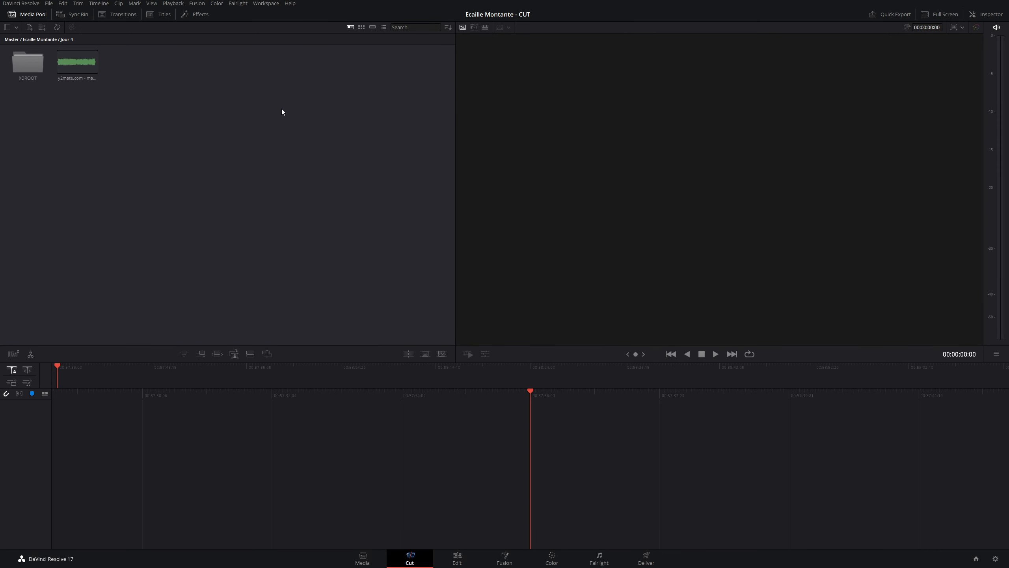
click(41, 40)
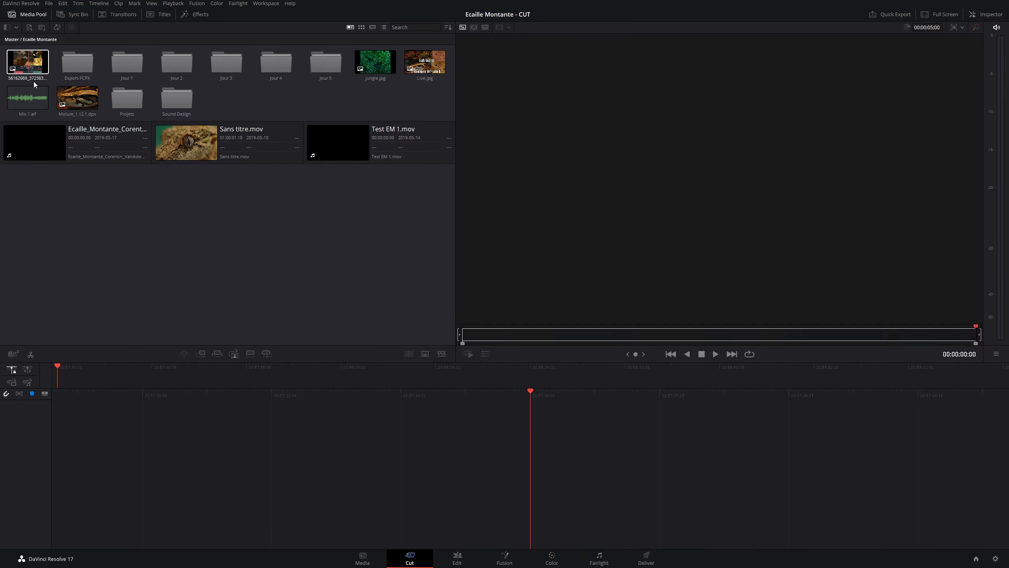
Step: Place Sans titre.mov in the empty timeline to create a new timeline, and scrub through it to 01:00:03:11
drag(168, 147, 136, 389)
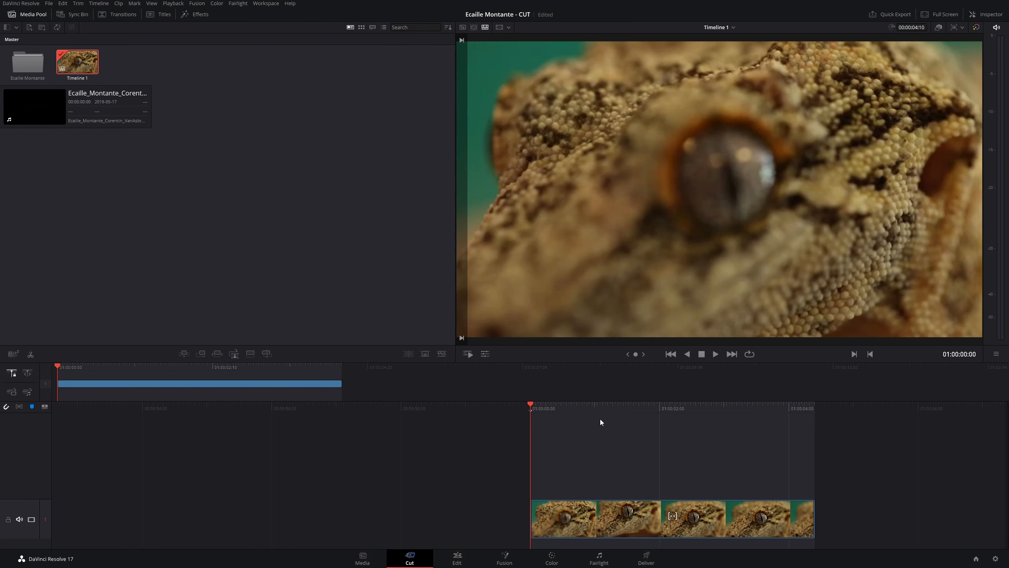
drag(534, 421, 591, 415)
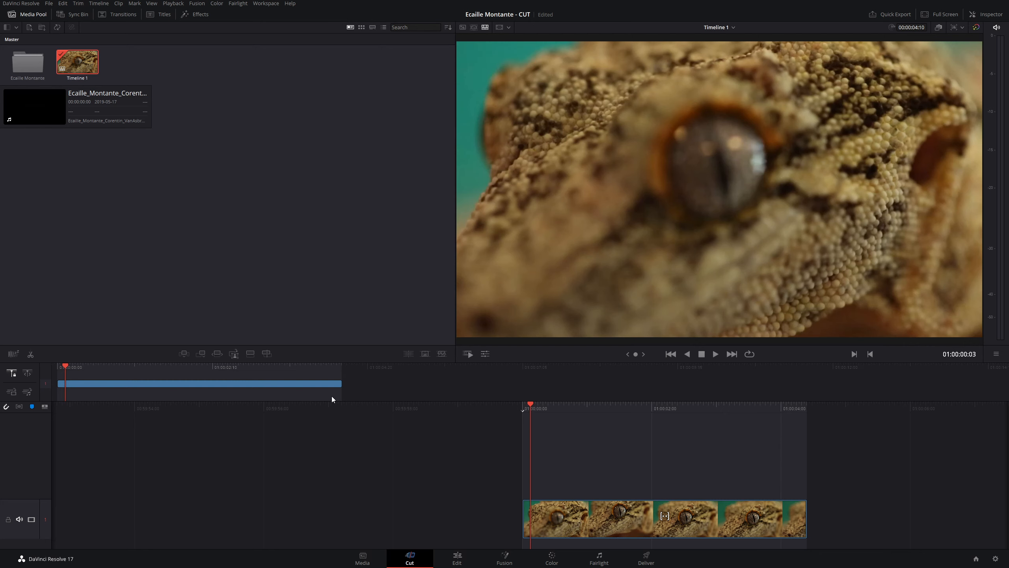
click(335, 365)
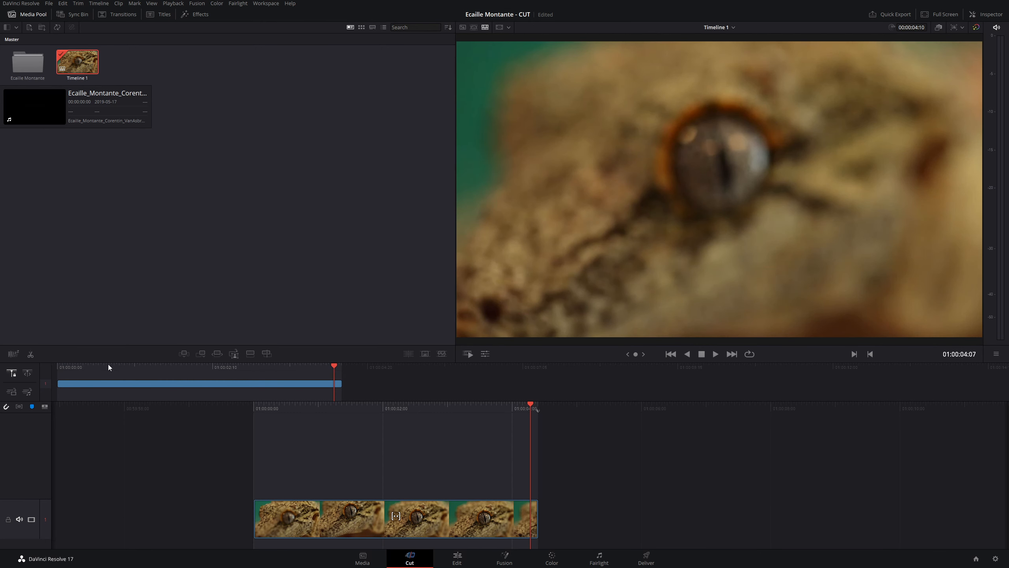
click(63, 369)
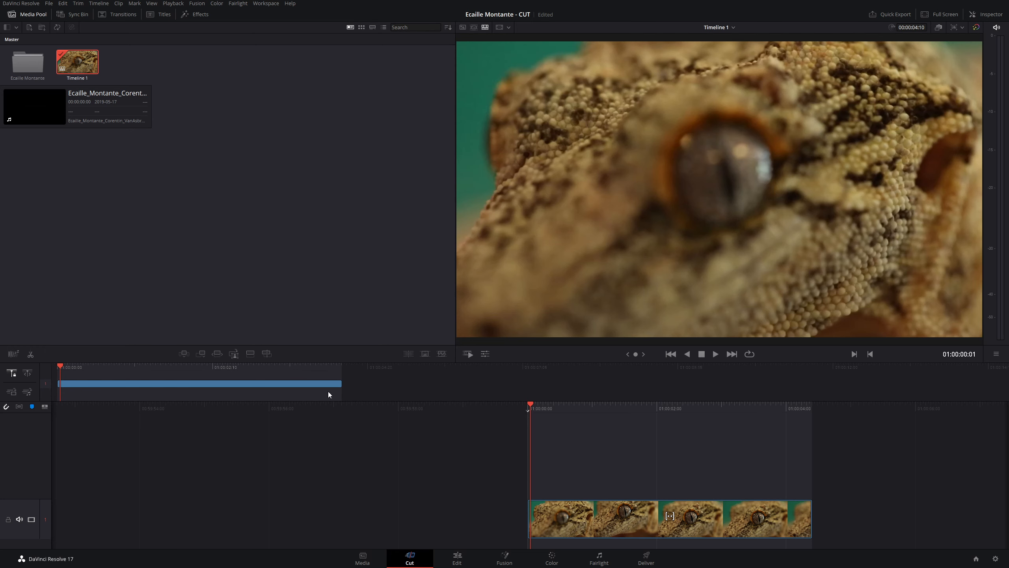
click(280, 368)
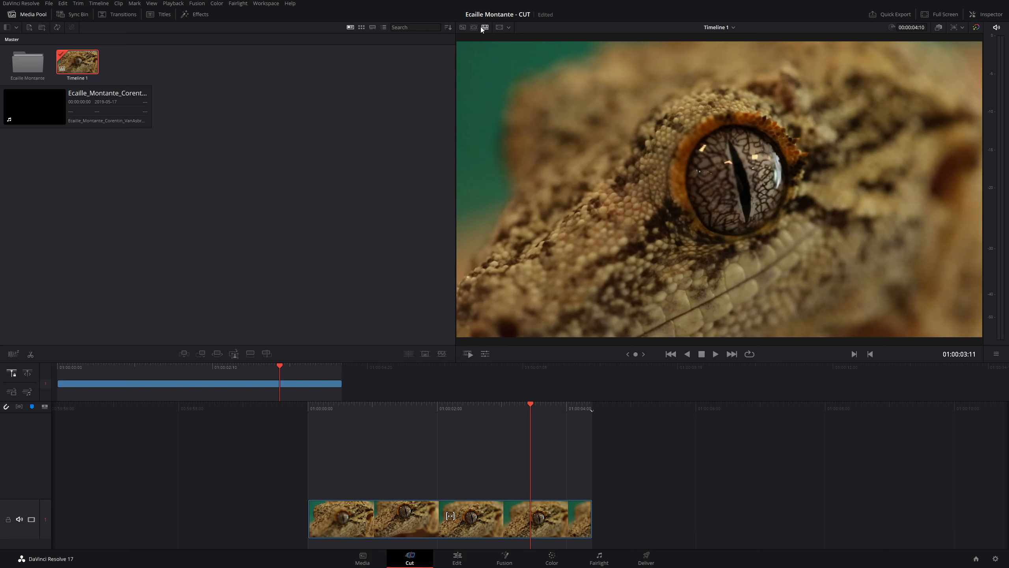
Step: Preview the Ecaille_Montante movie in the source viewer, and scrub all Master clips as a source tape to 817A0980.MOV
click(459, 31)
click(37, 107)
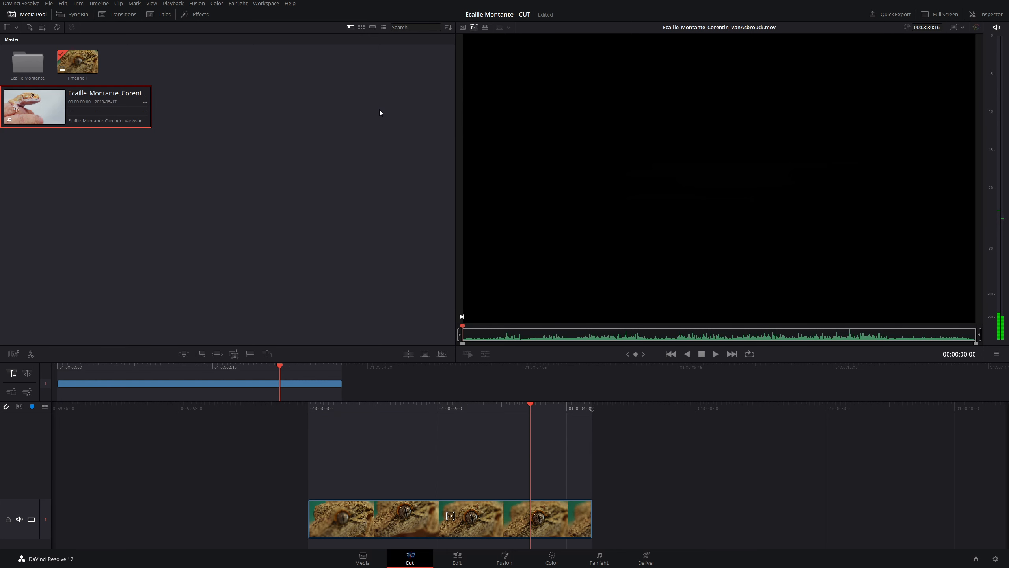
scroll(308, 208, up, 2)
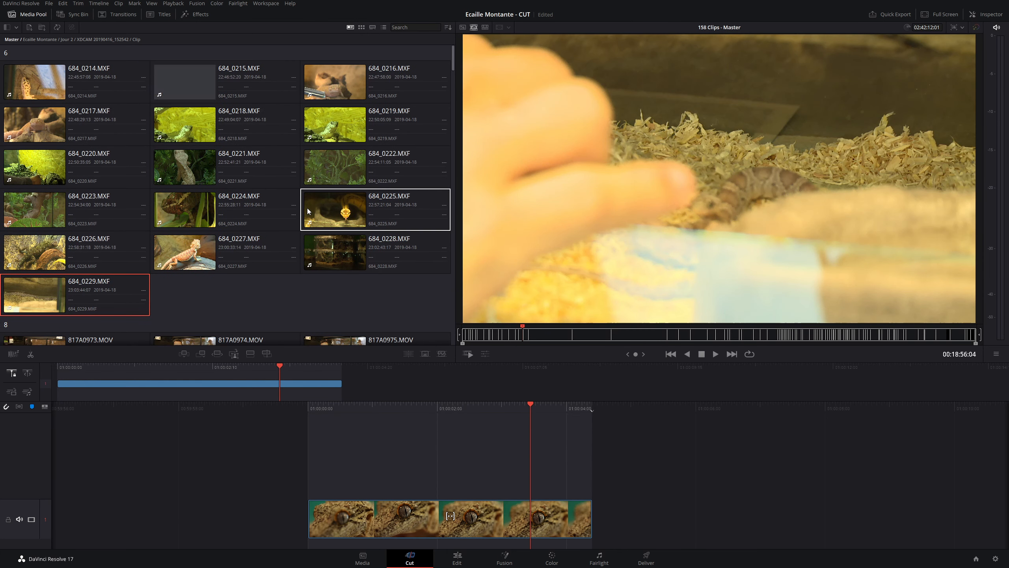
scroll(307, 208, down, 12)
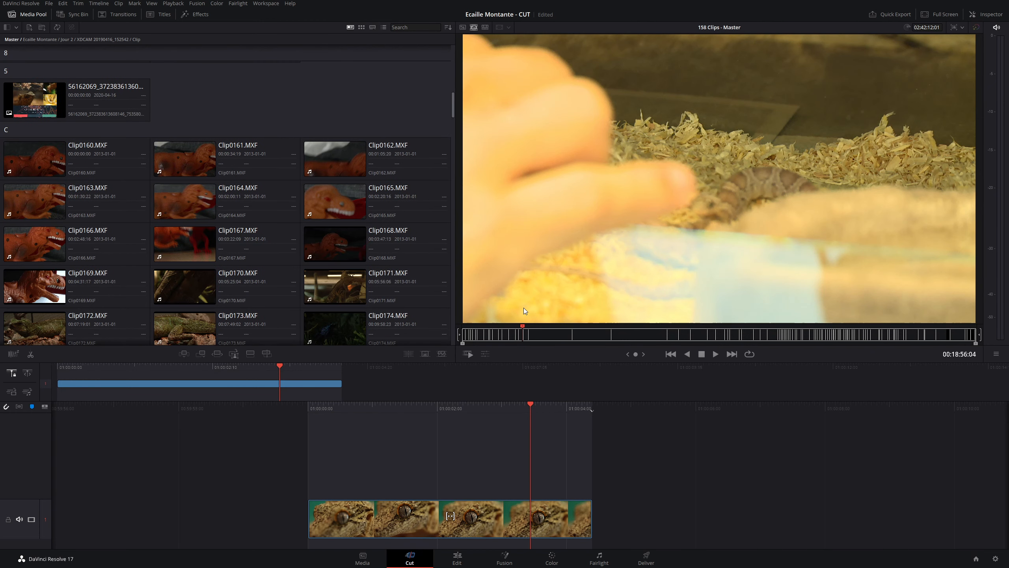
drag(590, 335, 714, 337)
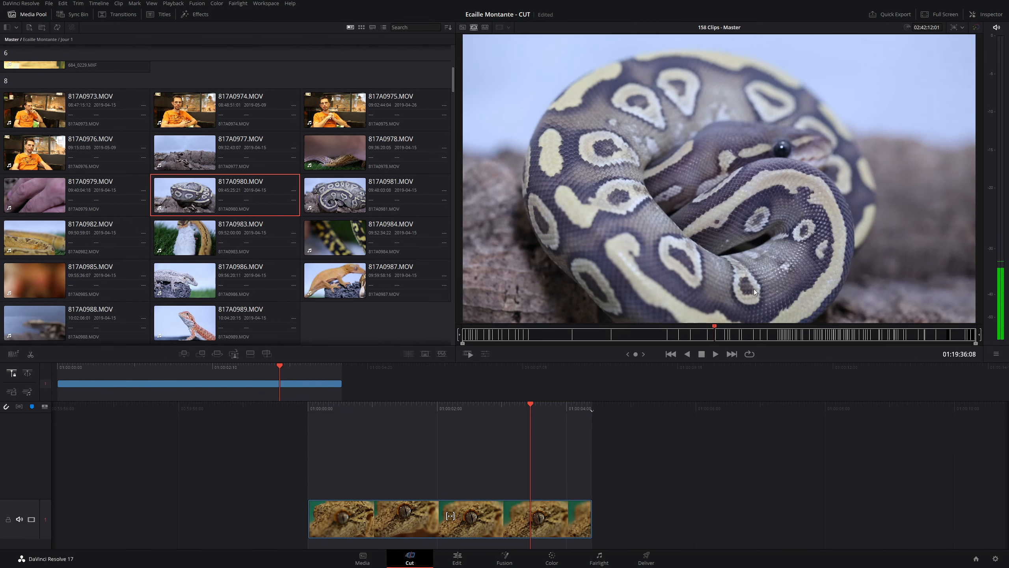
Step: Browse the grouped clips of the source tape and scrub the Jour 1 tape to clip 817A0981.MOV
scroll(243, 249, down, 5)
scroll(242, 249, down, 10)
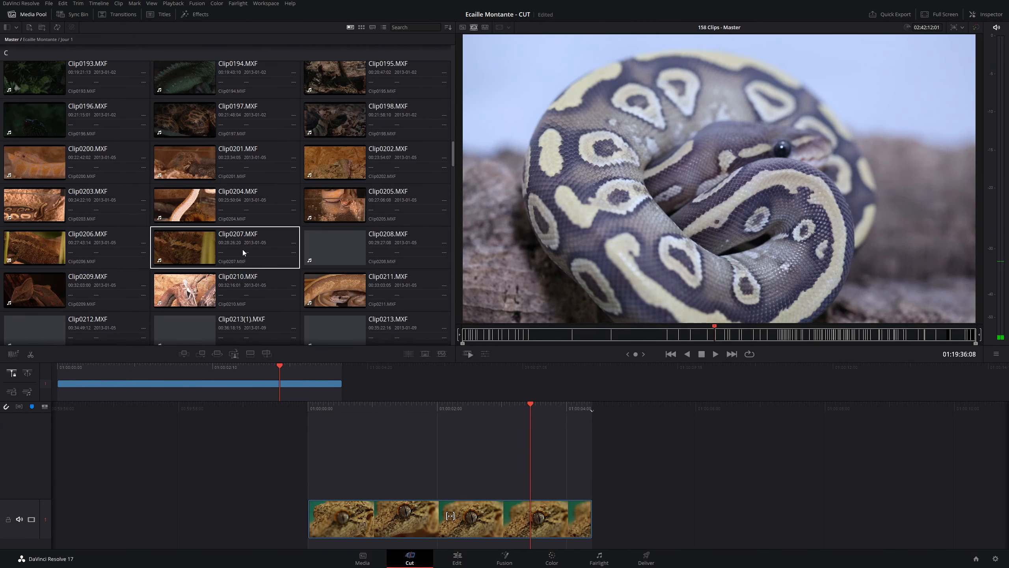
scroll(242, 249, up, 10)
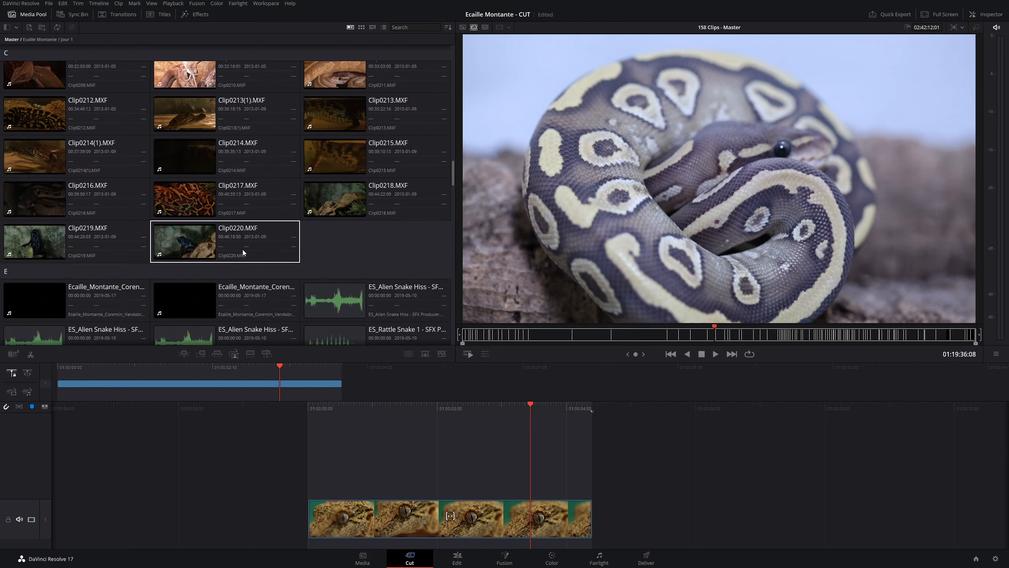
drag(524, 334, 723, 342)
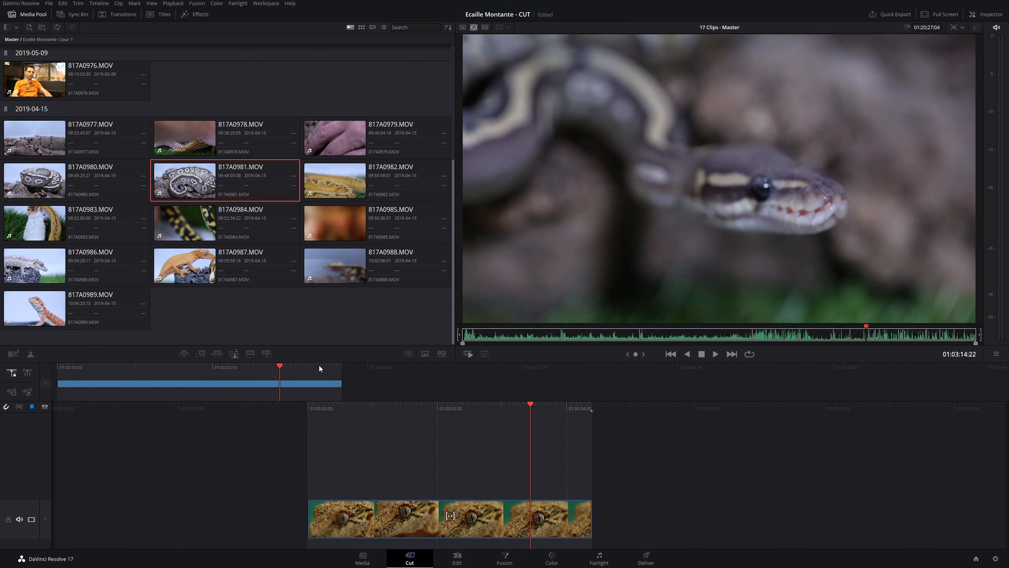
Step: Smart-insert 684_0220.MXF from the source tape, with its out point at 00:06:35:24, at the cut nearest timeline position 01:00:03:01
click(319, 365)
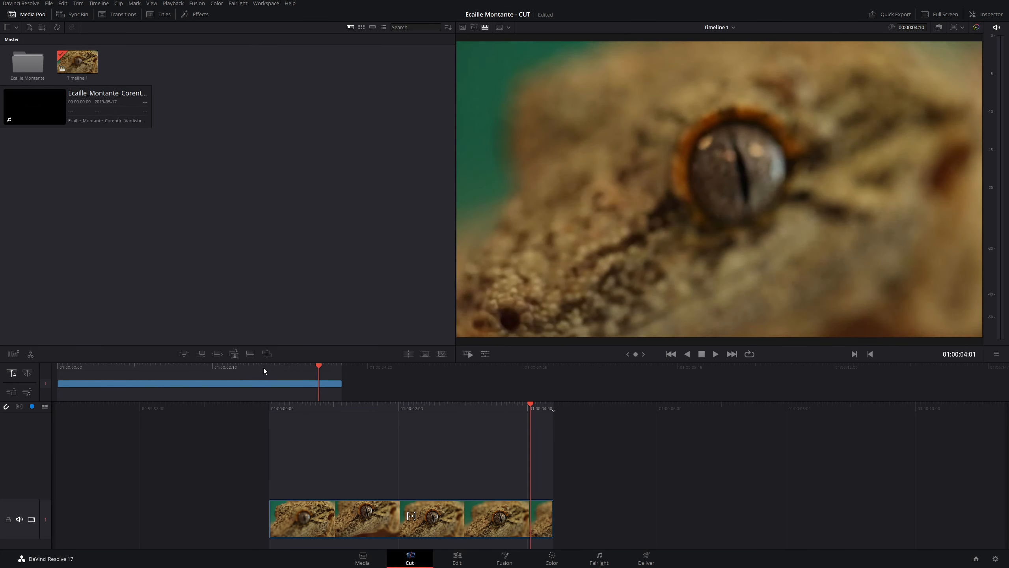
click(254, 365)
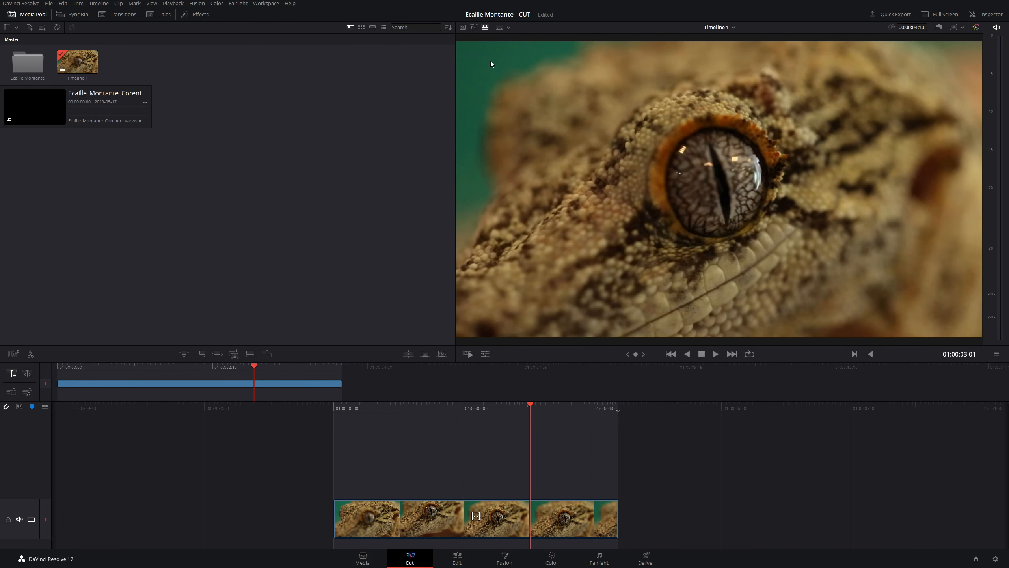
click(475, 28)
click(639, 334)
key(o)
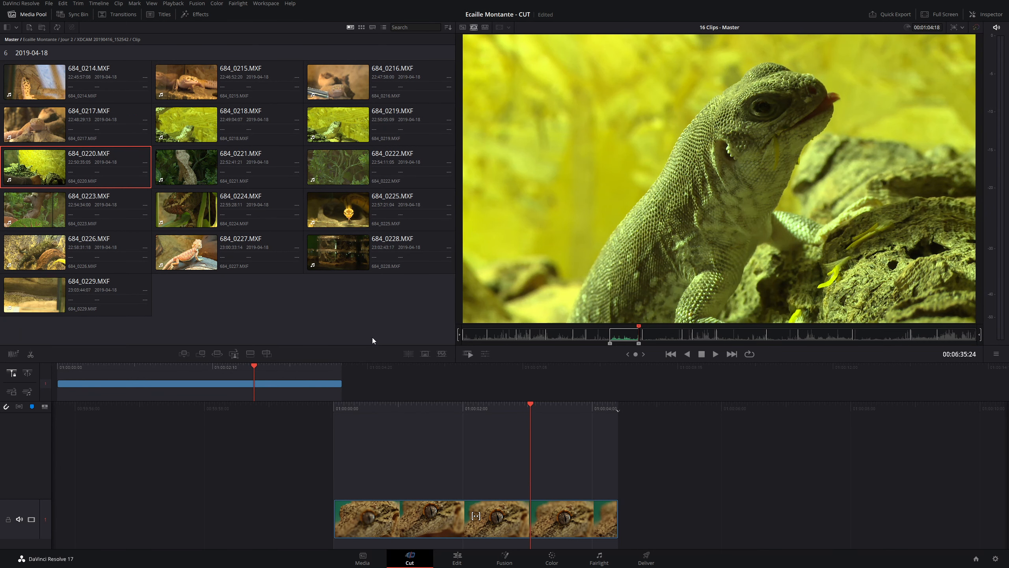
click(184, 353)
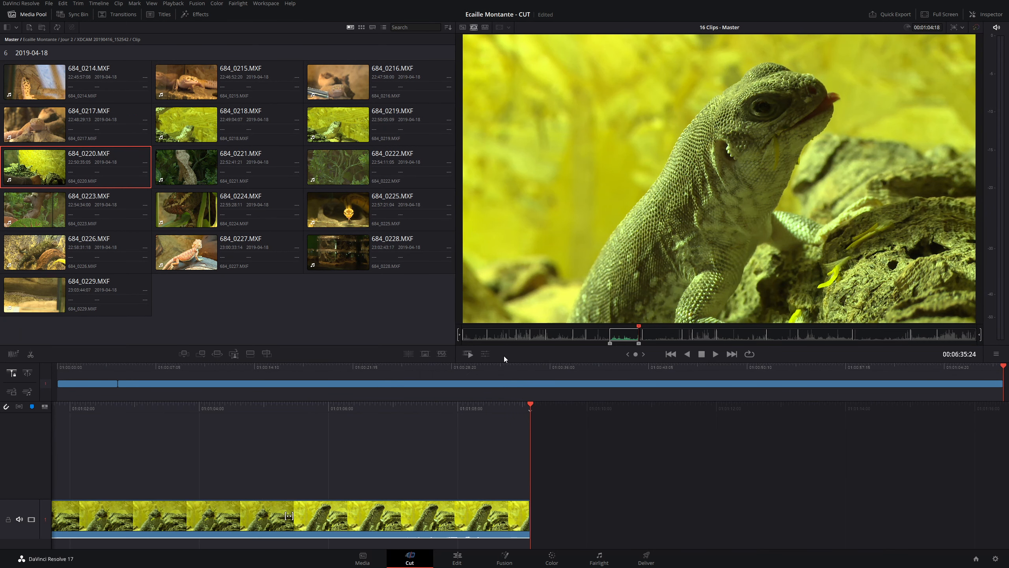
Step: Append a 00:00:23:23 section of 684_0221.MXF to the end of the timeline and return the playhead to the start
click(200, 353)
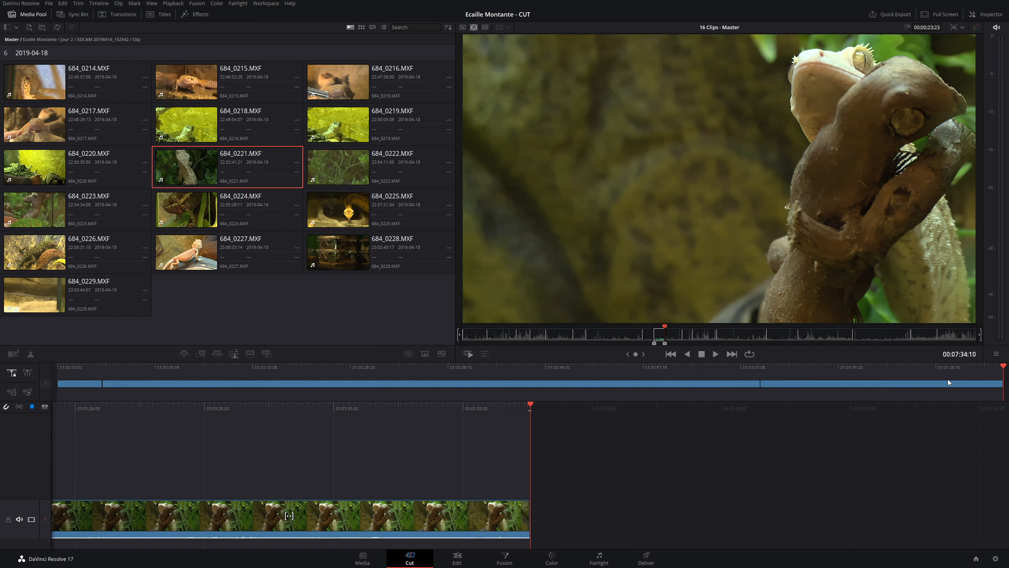
click(60, 368)
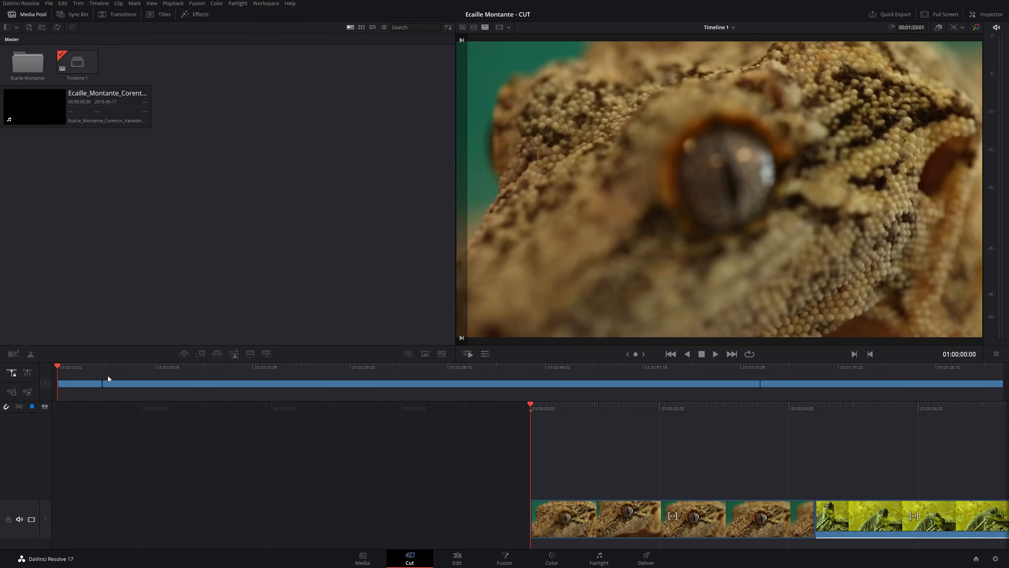
Step: Move the playhead just before the timeline's last cut and browse the effects, titles, transitions and Sync Bin, ending back at the media pool
click(757, 370)
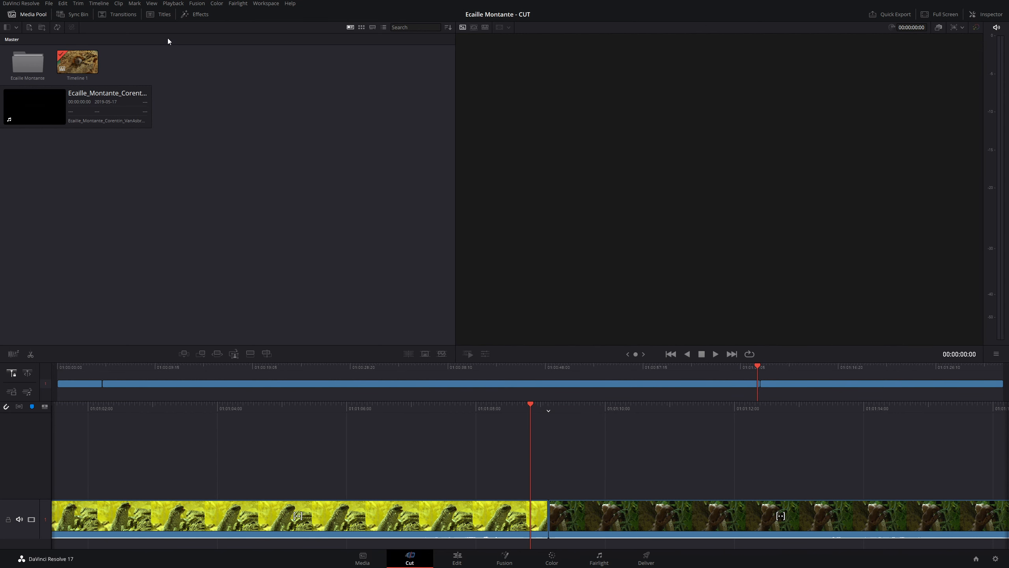
click(195, 14)
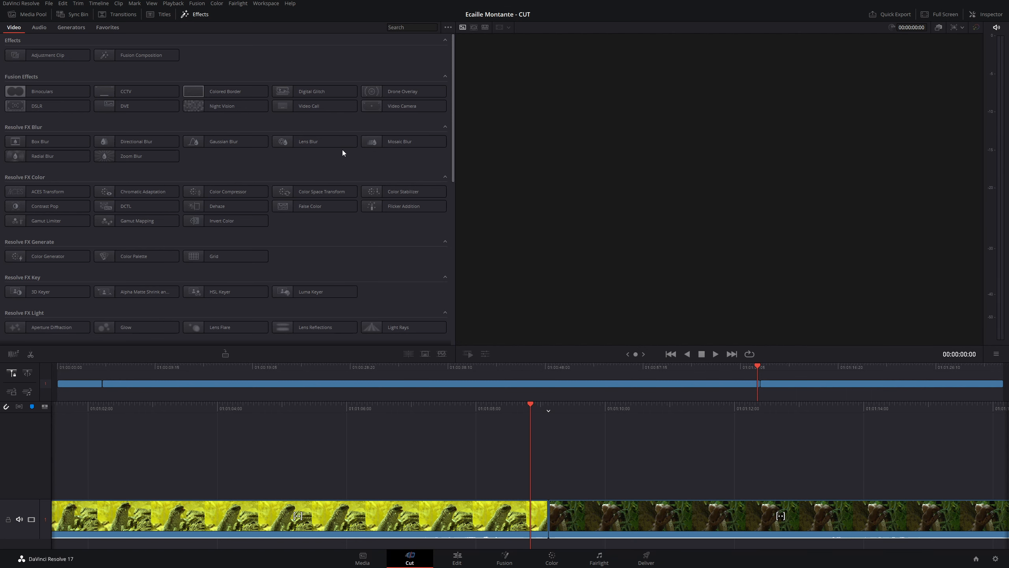
click(156, 15)
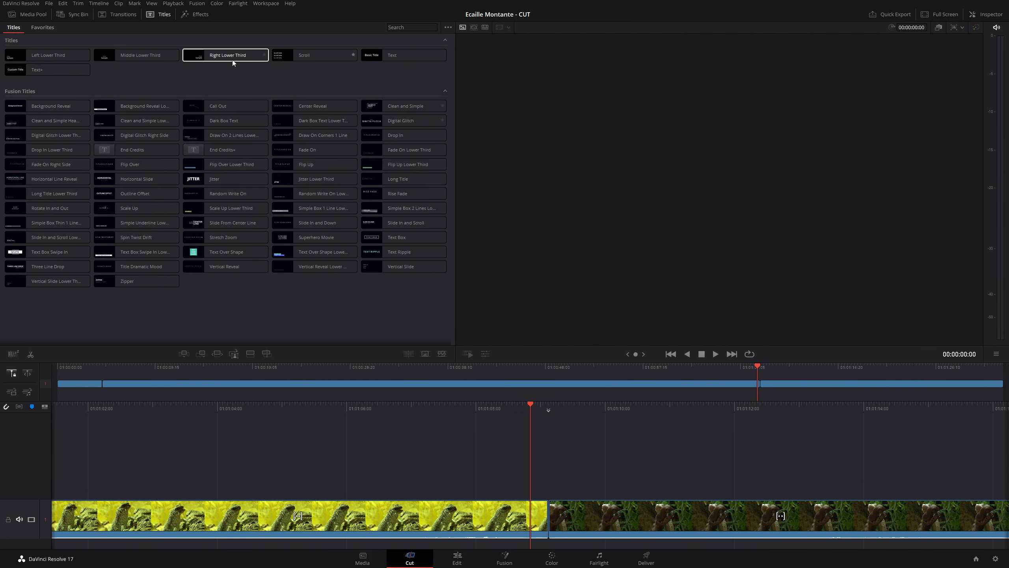
click(112, 15)
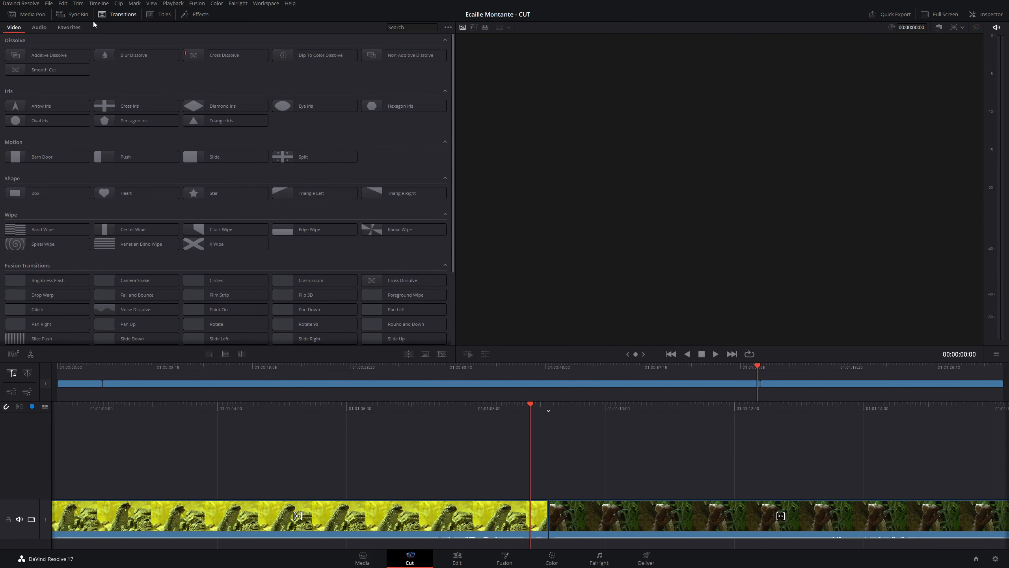
click(79, 14)
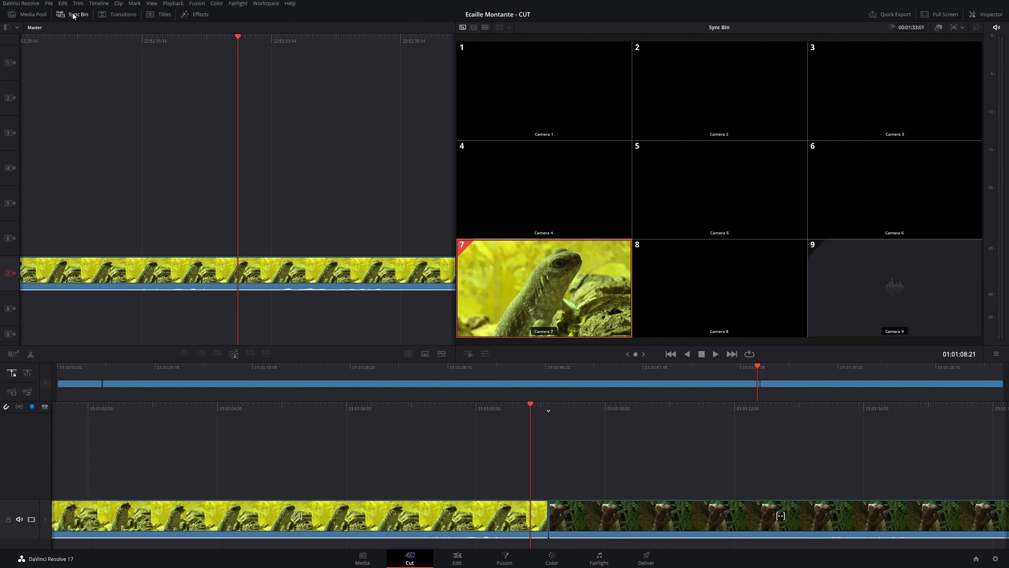
click(27, 13)
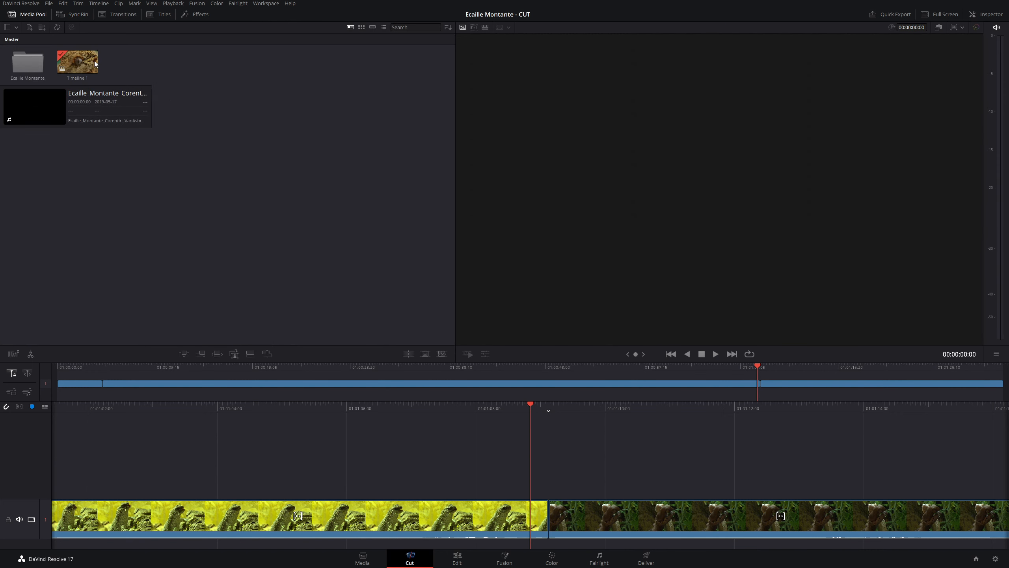
Step: Look at the Quick Export options without exporting, and view the viewer in full screen before returning to the Cut page layout
click(889, 17)
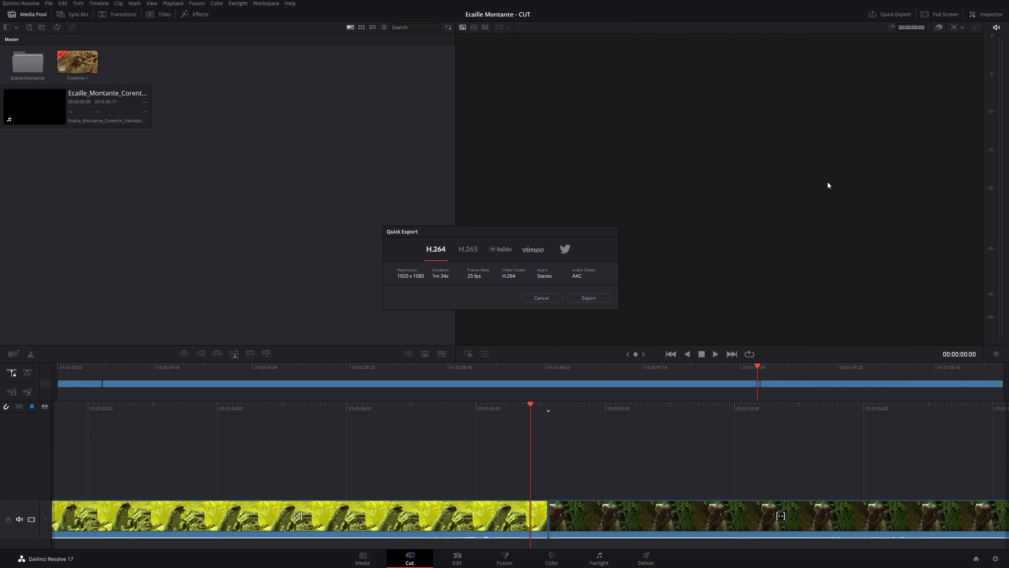
click(544, 297)
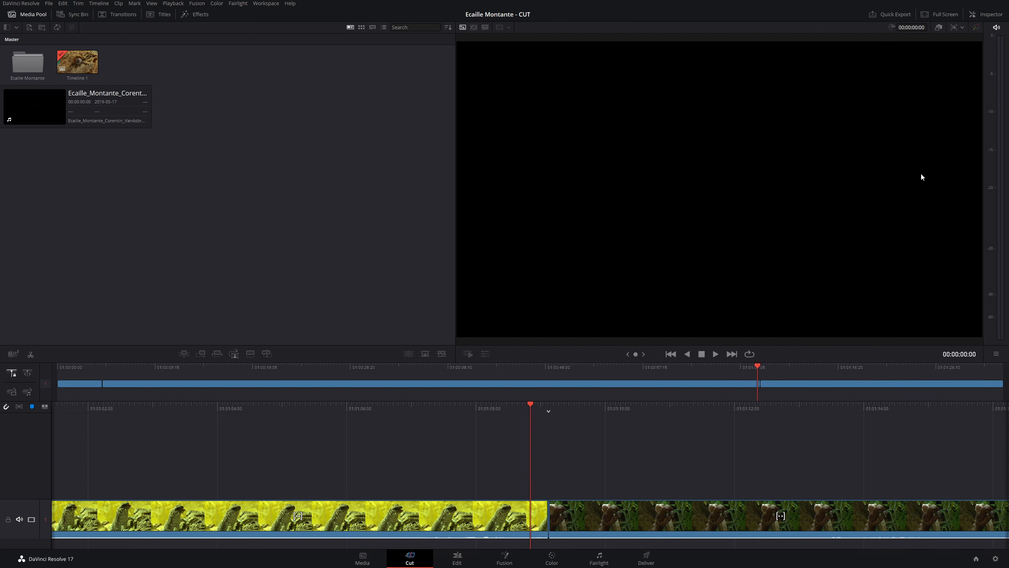
click(945, 16)
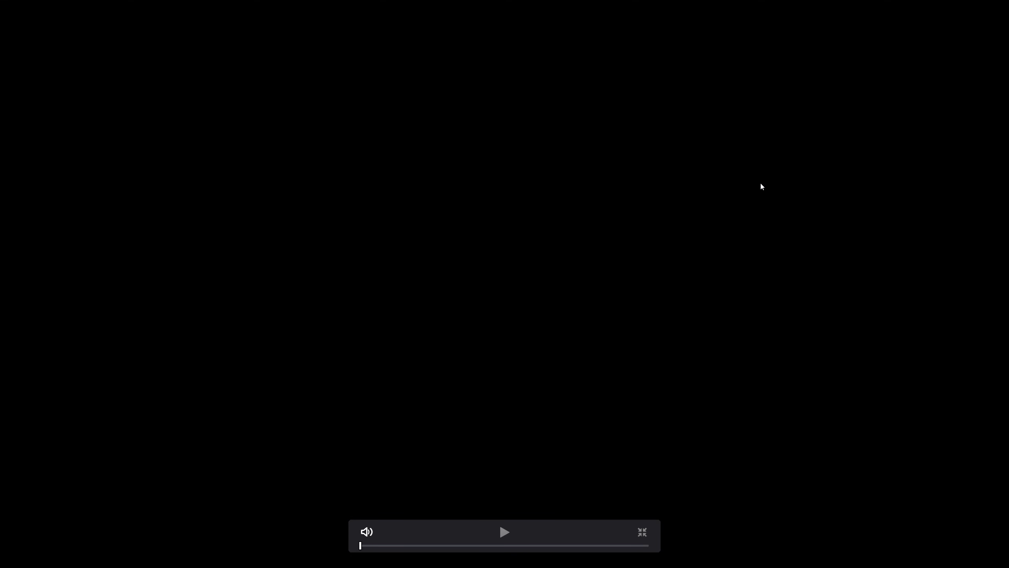
key(Escape)
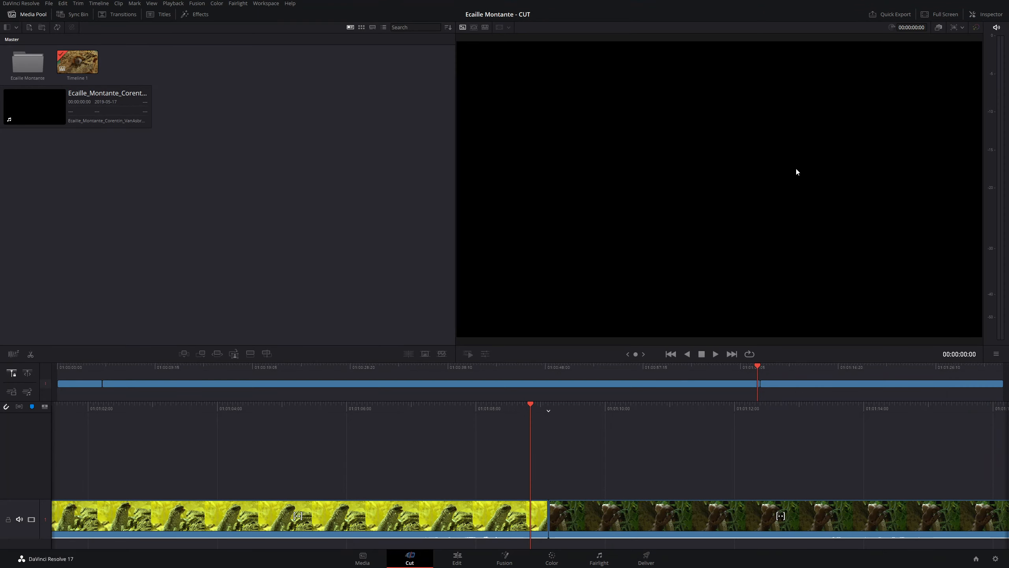
Step: Examine the video, audio and file properties of timeline clip 684_0220.MXF in the Inspector, and hide the Inspector again
click(983, 15)
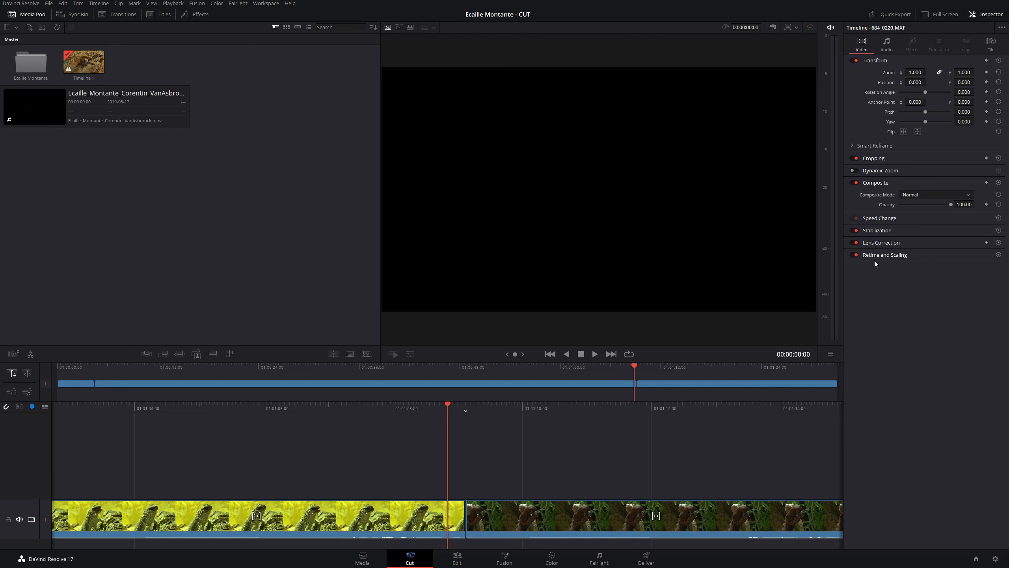
click(892, 42)
click(991, 42)
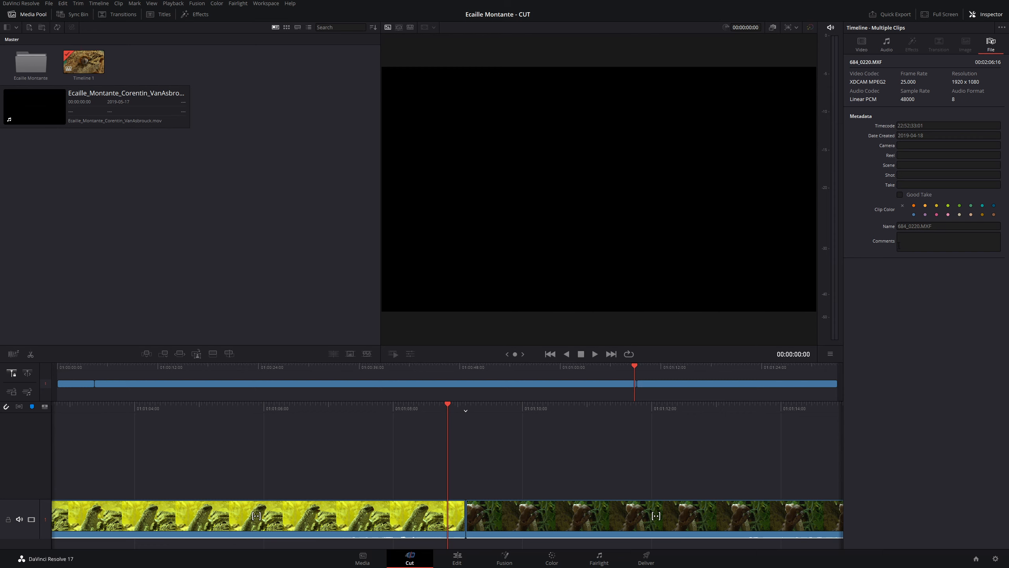
click(229, 204)
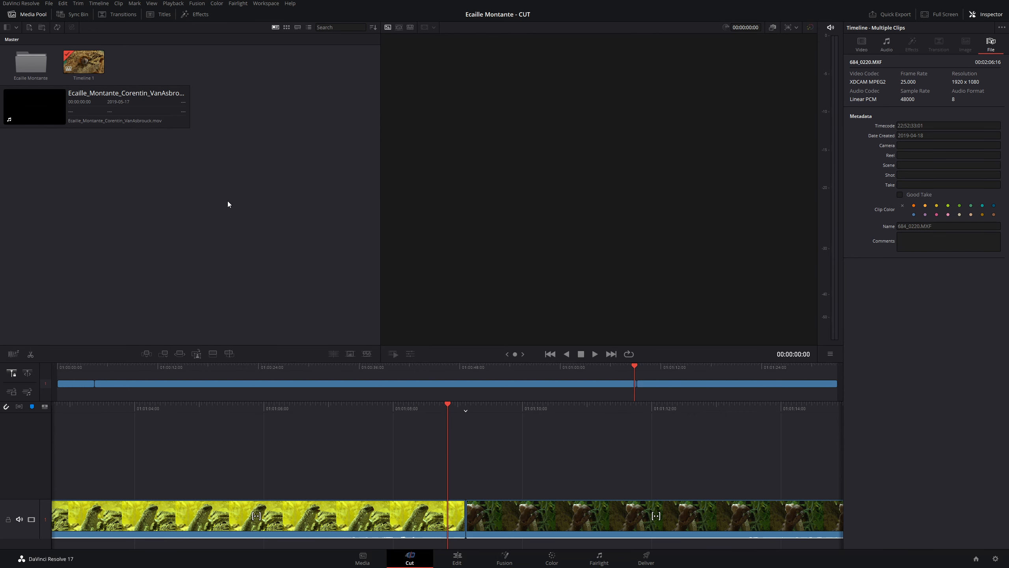
click(985, 13)
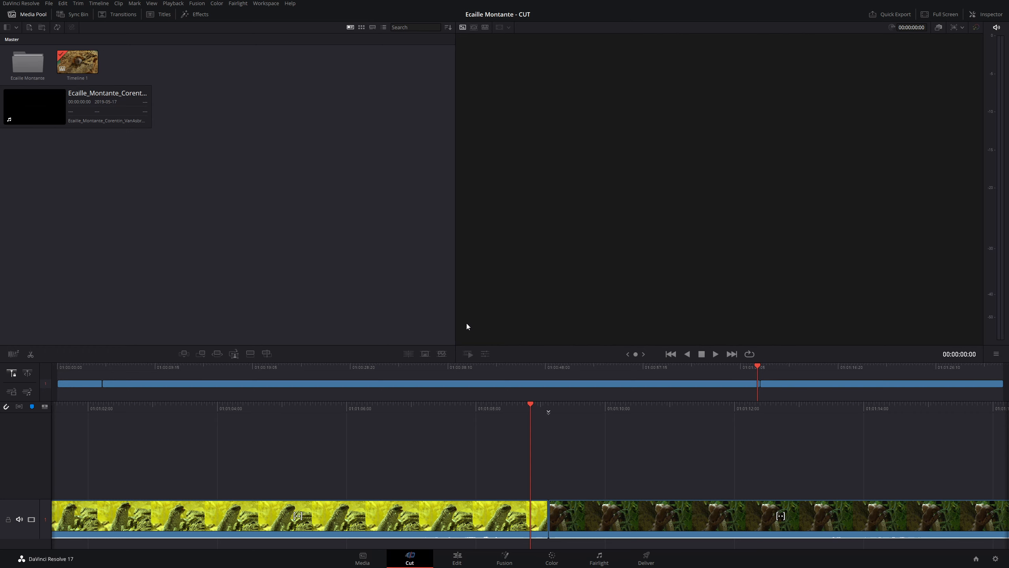